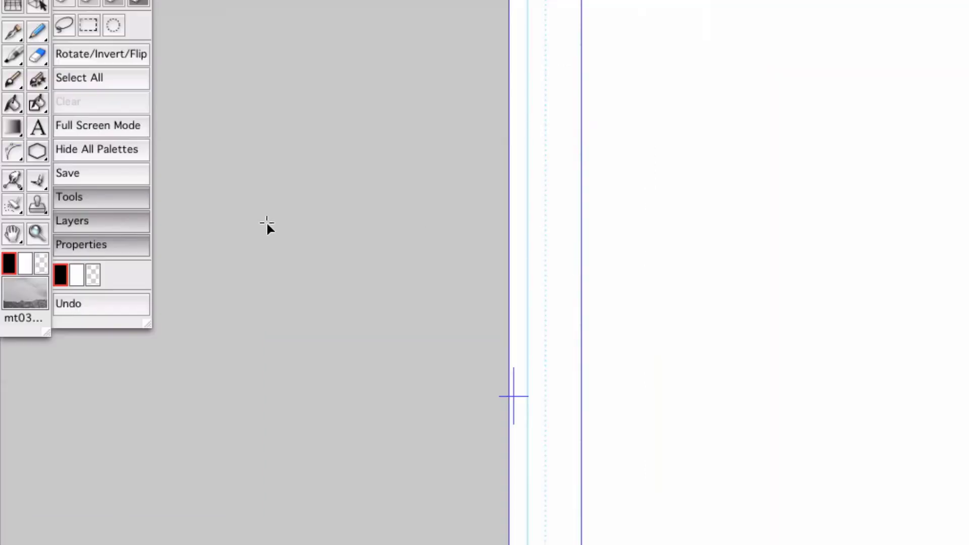
- Bring up the curve tool flyout in the Tools palette, with Line, Curve, Polyline and Create Path
click(14, 154)
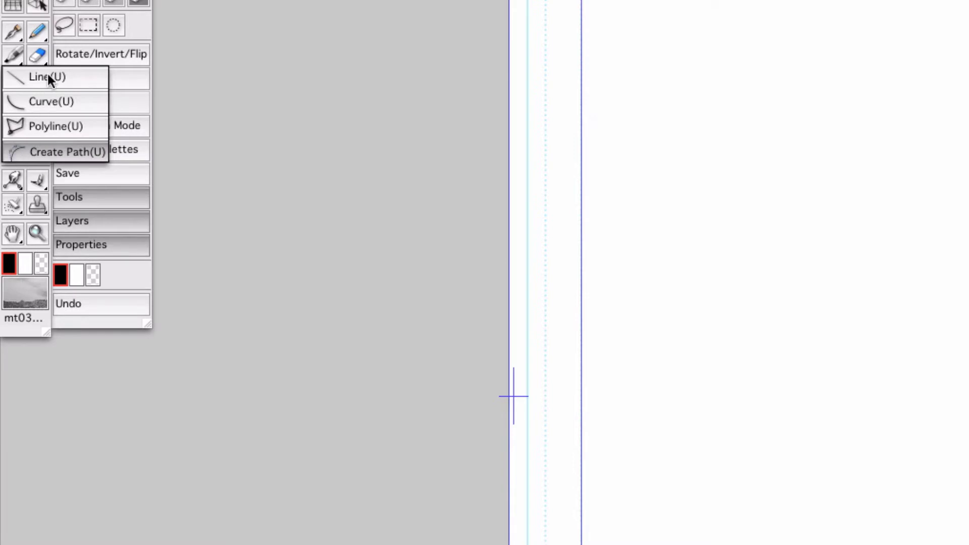
- Switch to Create Path (U) and set the path's starting point near the top of the page
click(55, 152)
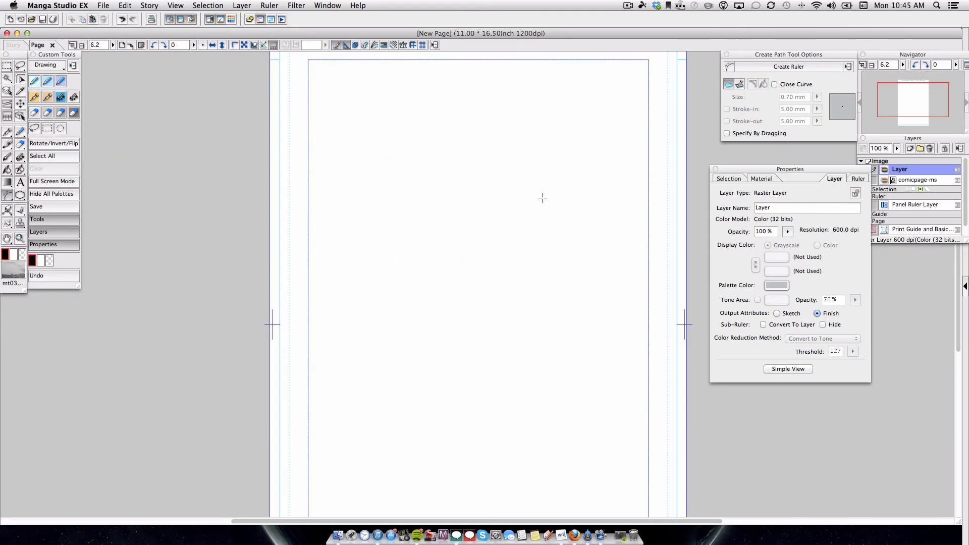
click(457, 89)
- Curve out the right, lower-left and upper-left anchors, then close the loop at the start point
drag(571, 173, 589, 138)
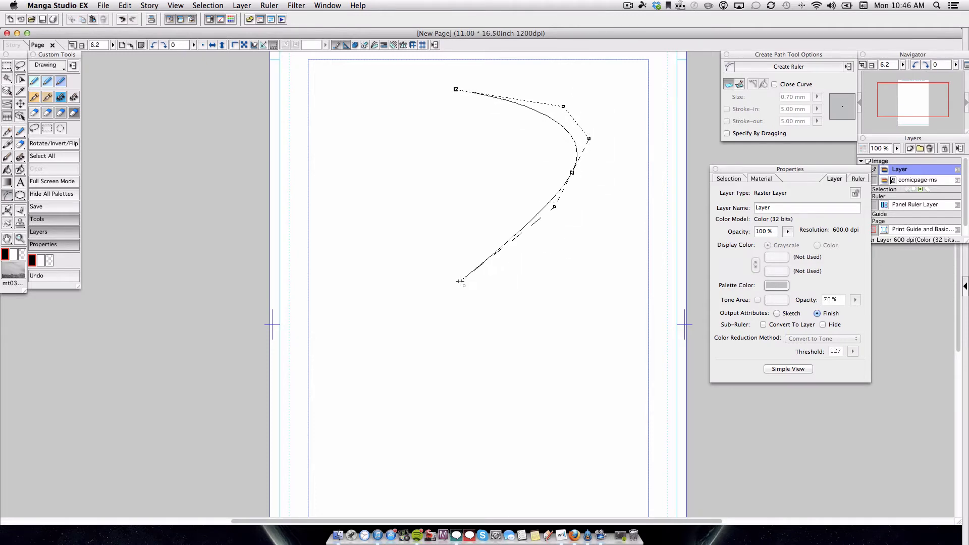
drag(462, 280, 536, 283)
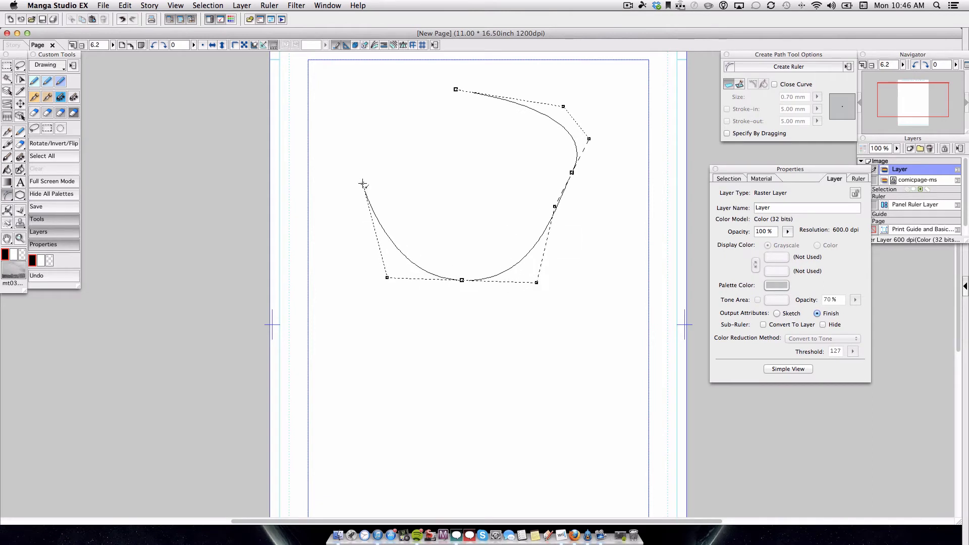
drag(363, 183, 358, 225)
drag(415, 98, 377, 112)
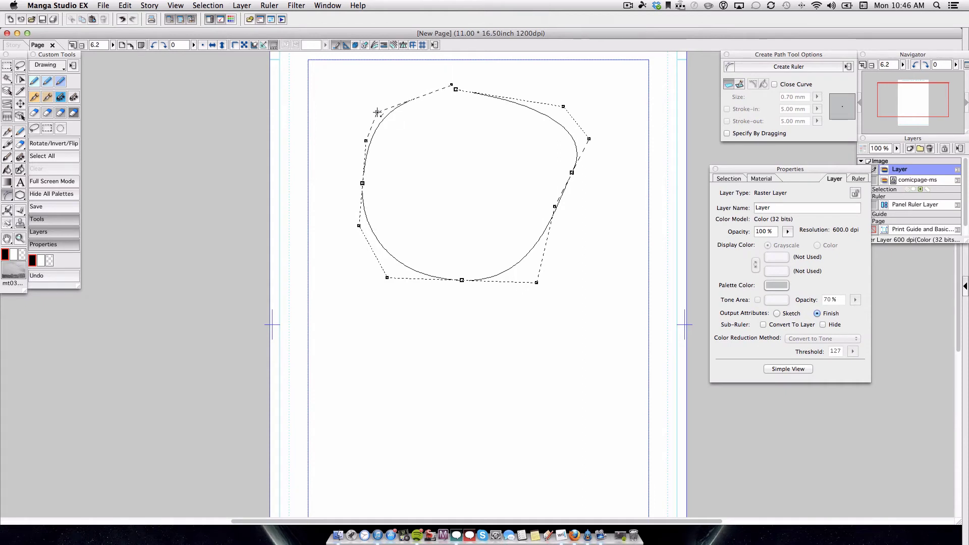
double_click(455, 89)
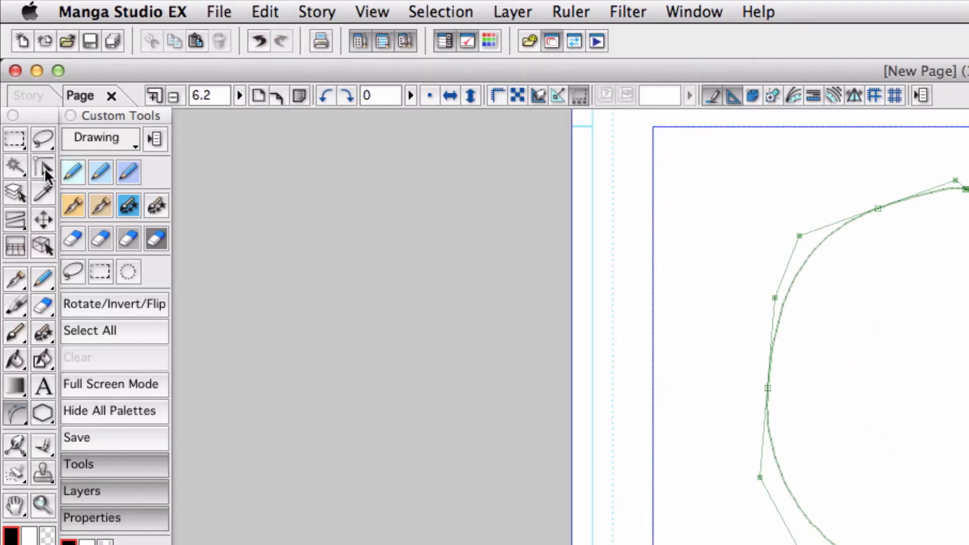
- With Object Selection, move the right-side node lower and outward and angle its bezier handles
click(44, 170)
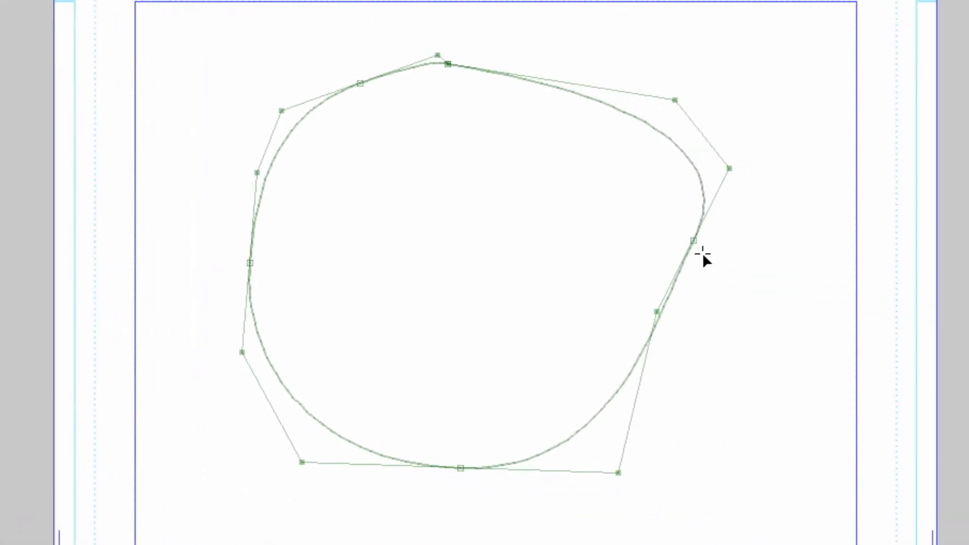
click(695, 238)
drag(695, 251, 698, 280)
drag(736, 195, 724, 172)
drag(663, 340, 679, 369)
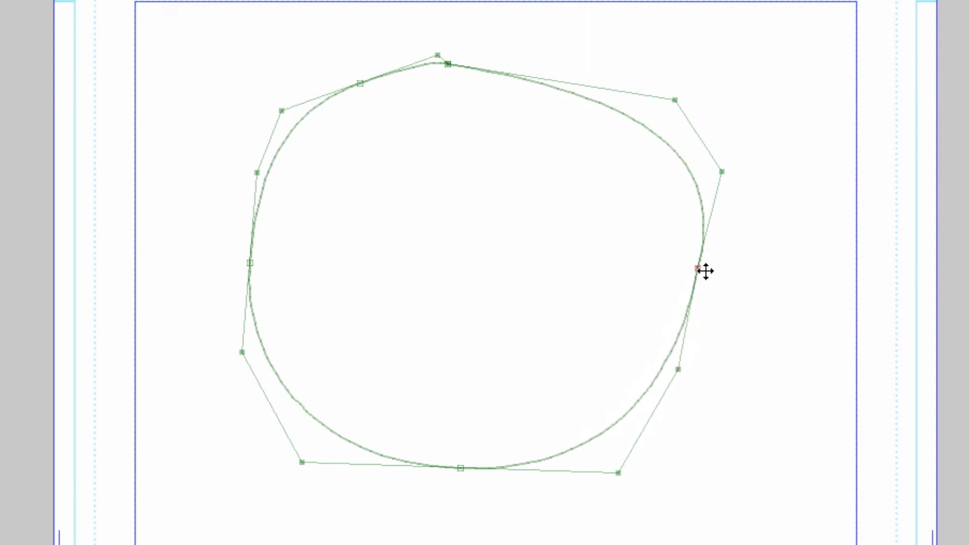
drag(705, 270, 708, 272)
drag(689, 372, 678, 391)
drag(704, 277, 709, 271)
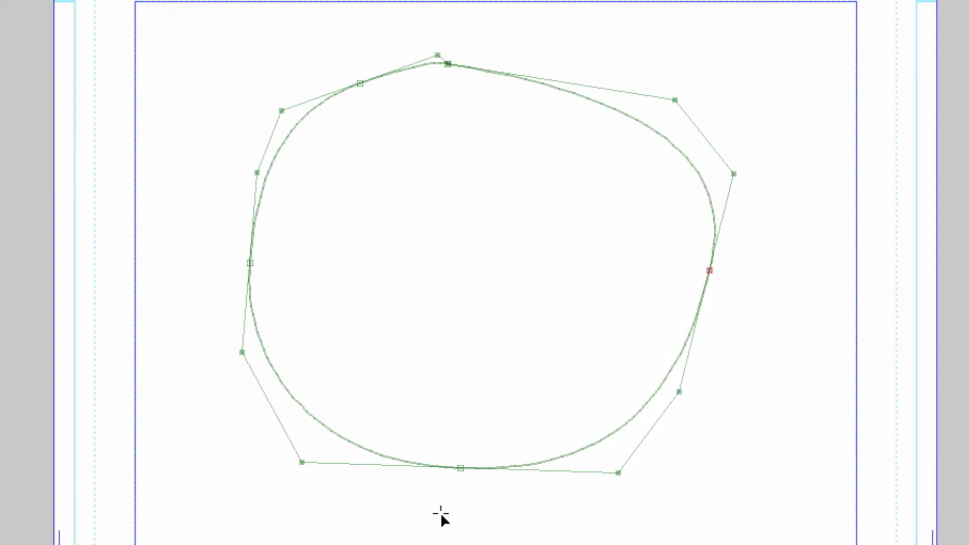
- Adjust the bottom node's handles and move the right node down and outward
click(459, 468)
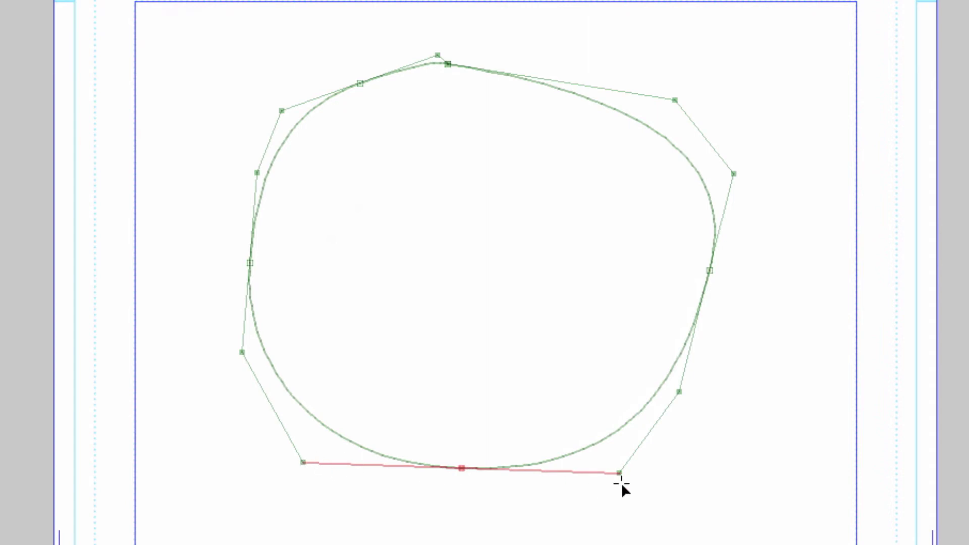
click(304, 462)
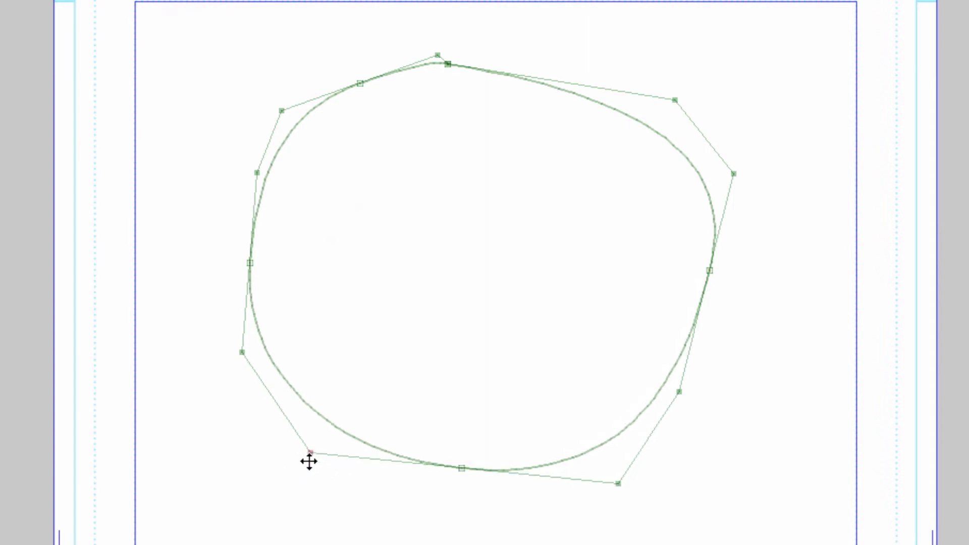
mouse_move(622, 474)
mouse_down()
mouse_move(619, 461)
mouse_move(619, 474)
mouse_up()
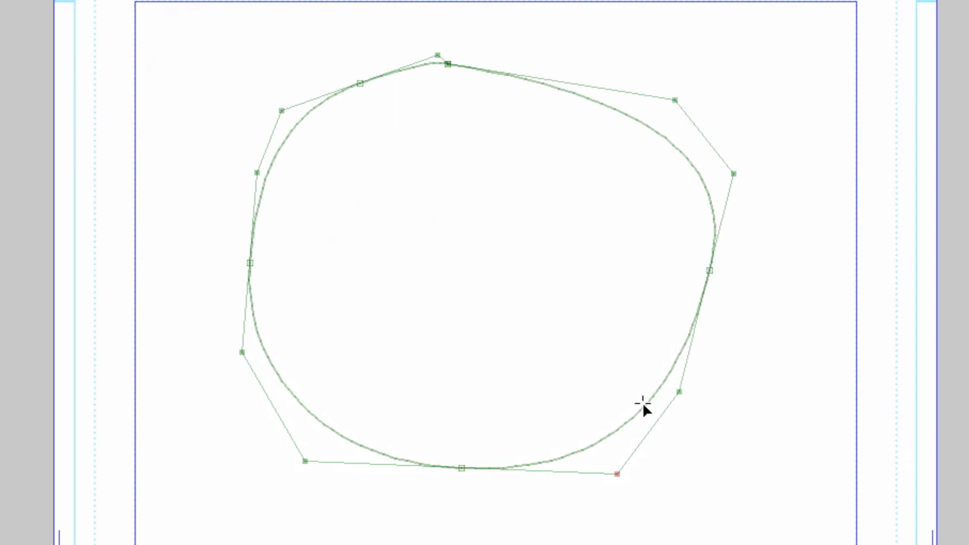
drag(706, 278, 720, 287)
drag(743, 195, 739, 181)
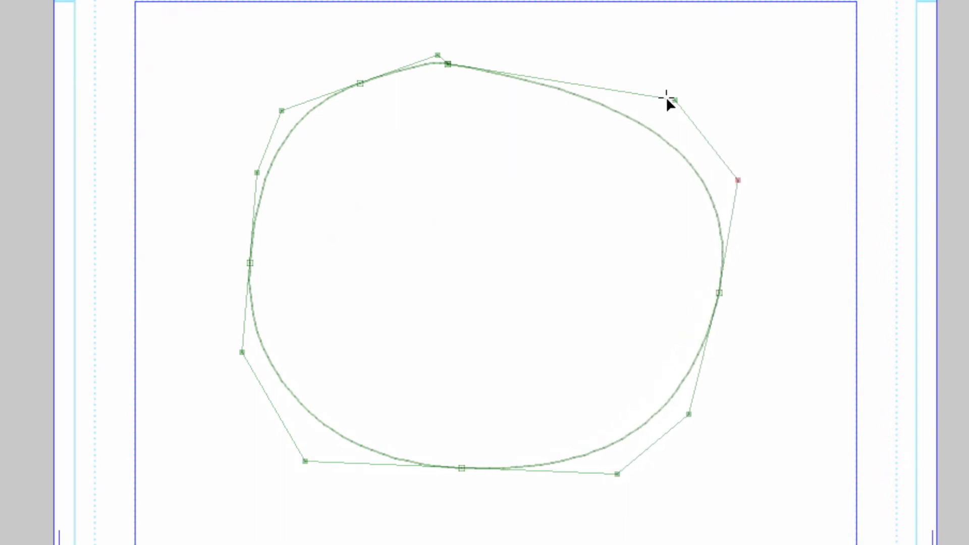
- Reshape the top and upper-left curves and lower the bottom node into a smoother oval
drag(674, 99, 628, 83)
drag(449, 66, 430, 51)
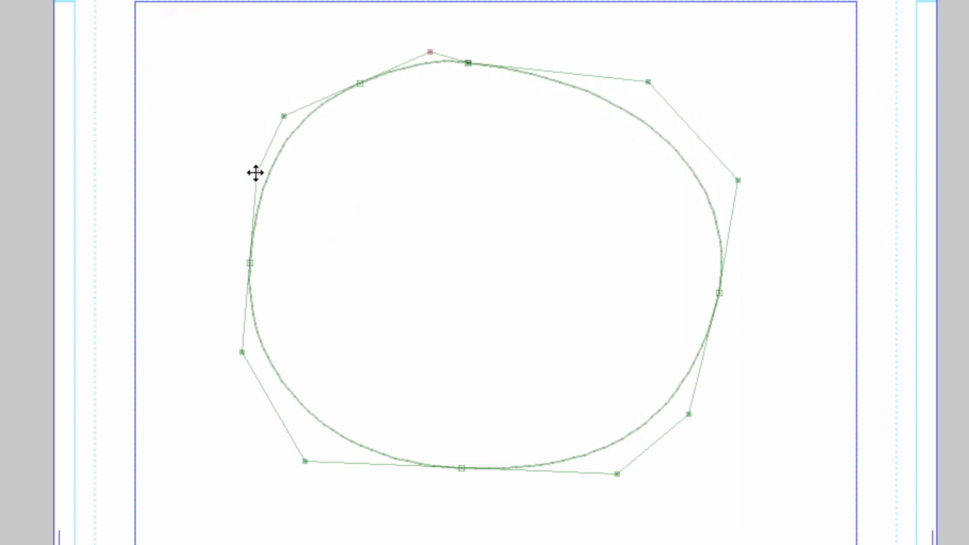
drag(257, 173, 250, 171)
drag(283, 116, 286, 120)
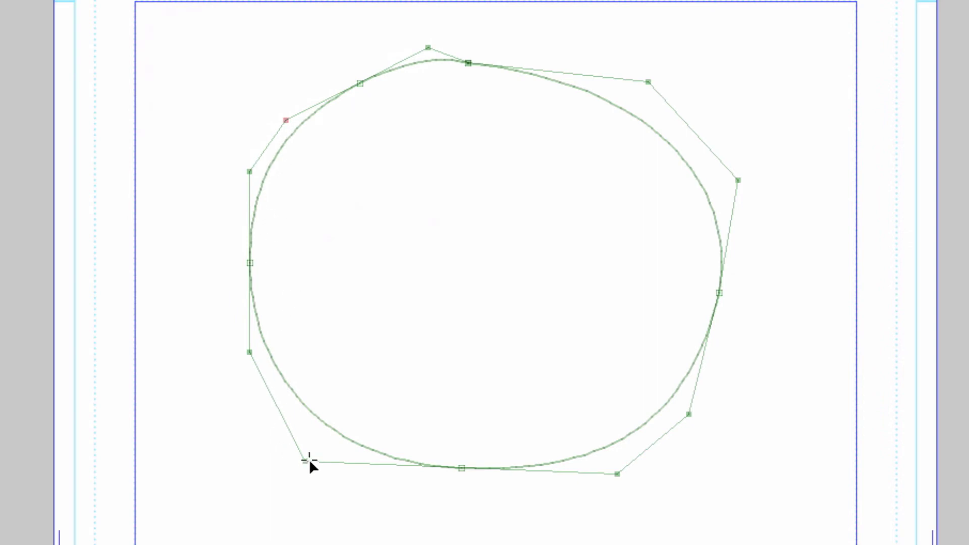
drag(305, 460, 316, 460)
drag(458, 482, 451, 493)
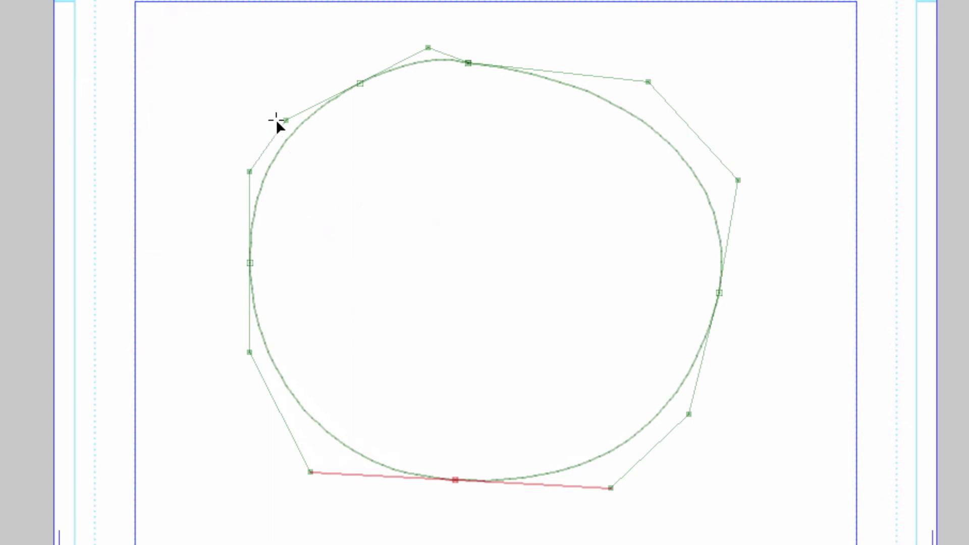
drag(286, 120, 287, 120)
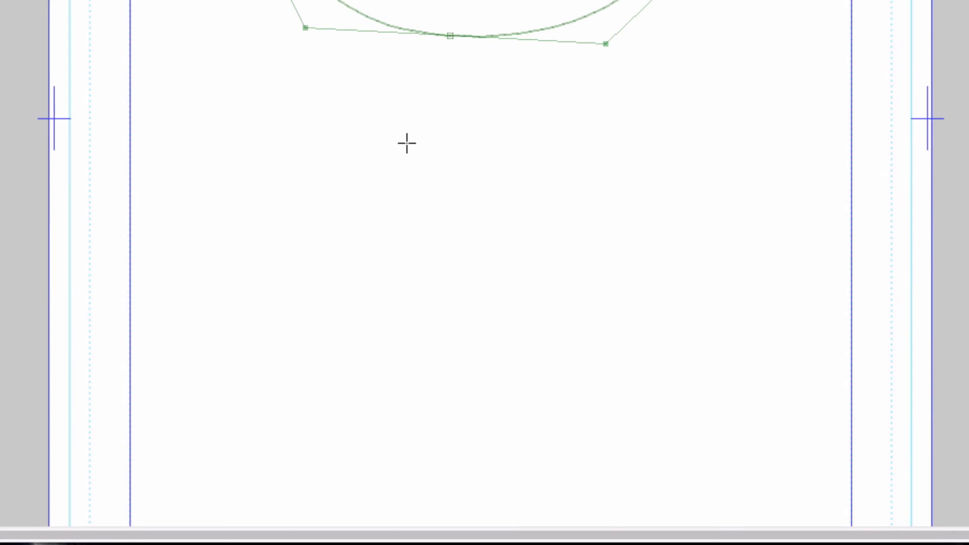
- Start a second path below the first shape and curve its upper-right bend
mouse_move(406, 101)
mouse_down()
mouse_move(650, 213)
mouse_move(620, 250)
mouse_up()
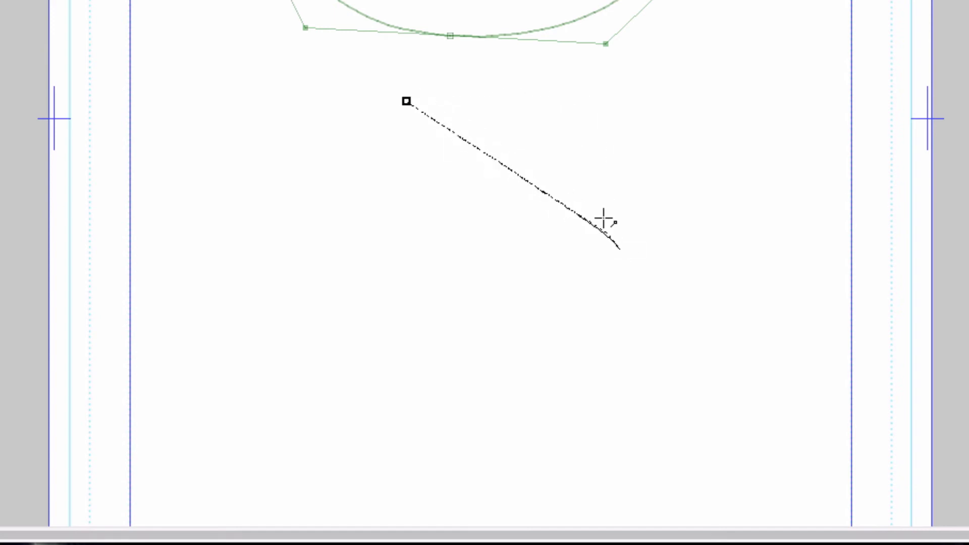
click(596, 99)
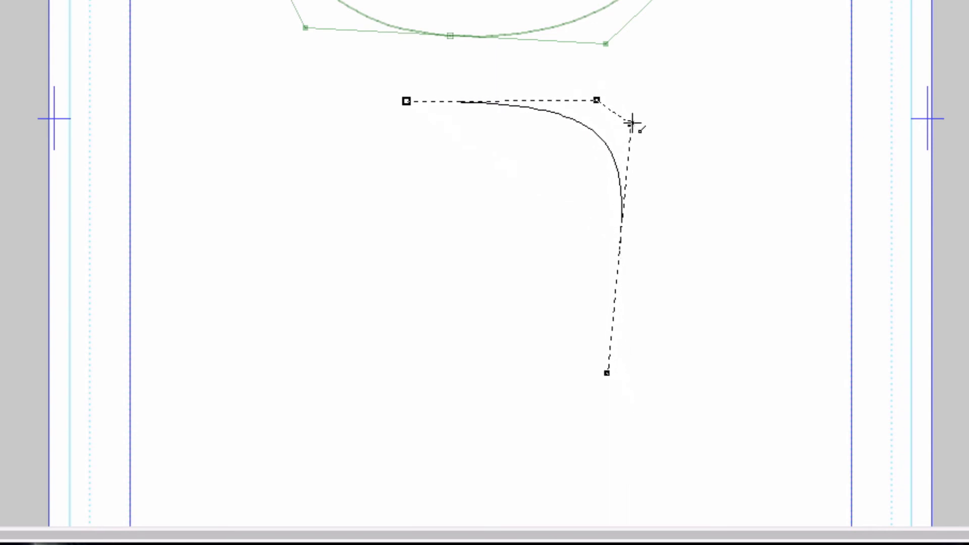
click(664, 151)
mouse_move(664, 151)
mouse_down()
mouse_move(634, 230)
mouse_move(626, 228)
mouse_move(658, 167)
mouse_move(678, 165)
mouse_move(627, 136)
mouse_move(677, 214)
mouse_move(664, 152)
mouse_move(653, 172)
mouse_move(666, 158)
mouse_move(669, 167)
mouse_up()
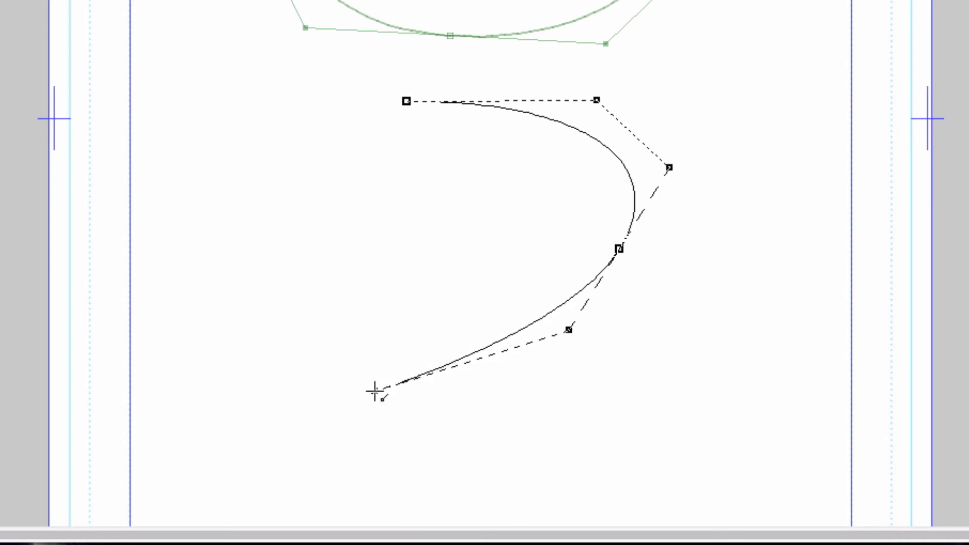
- Extend the second path down to the bottom left and round its left side
drag(374, 392, 495, 408)
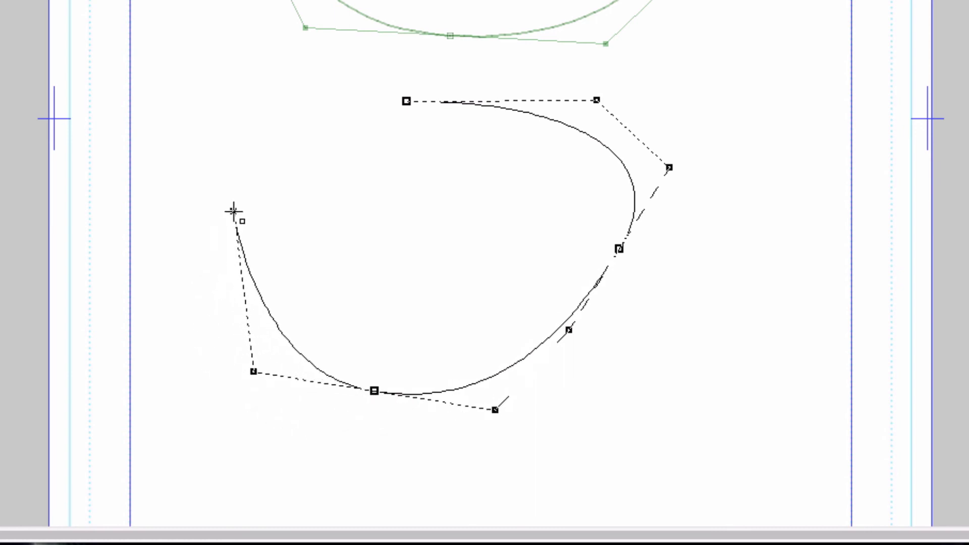
drag(234, 210, 242, 359)
click(253, 372)
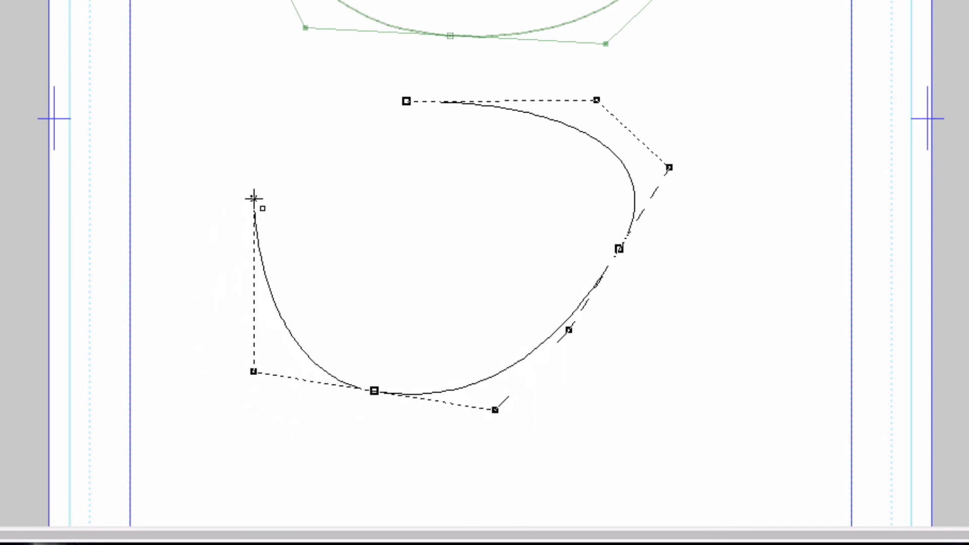
drag(257, 199, 207, 289)
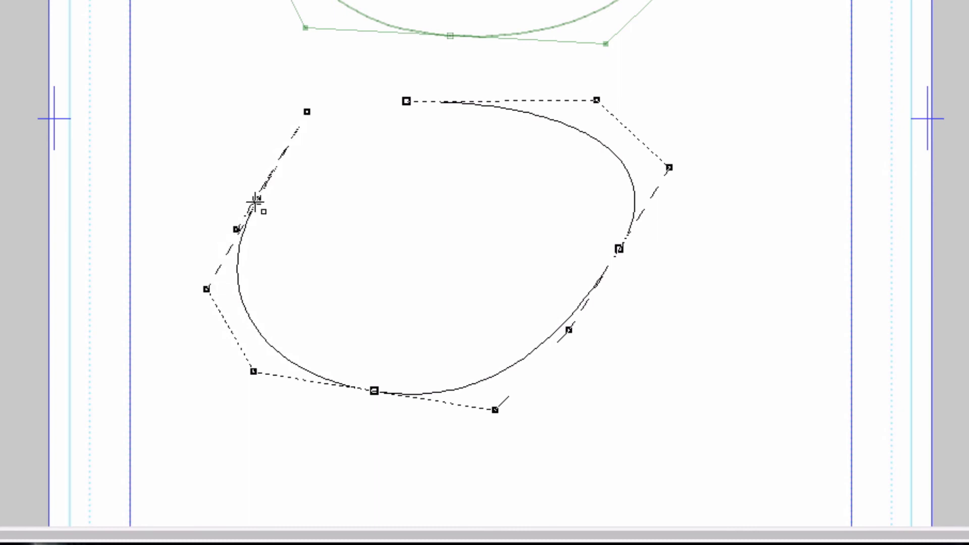